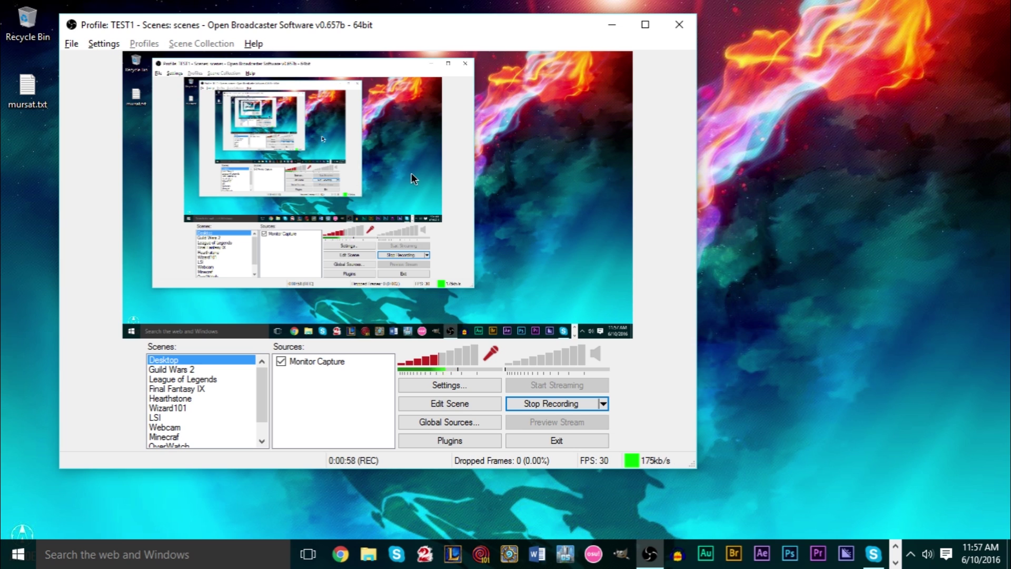
Open the settings and examine the video encoding options, including the maximum bitrate and the available Quality Balance levels
click(446, 385)
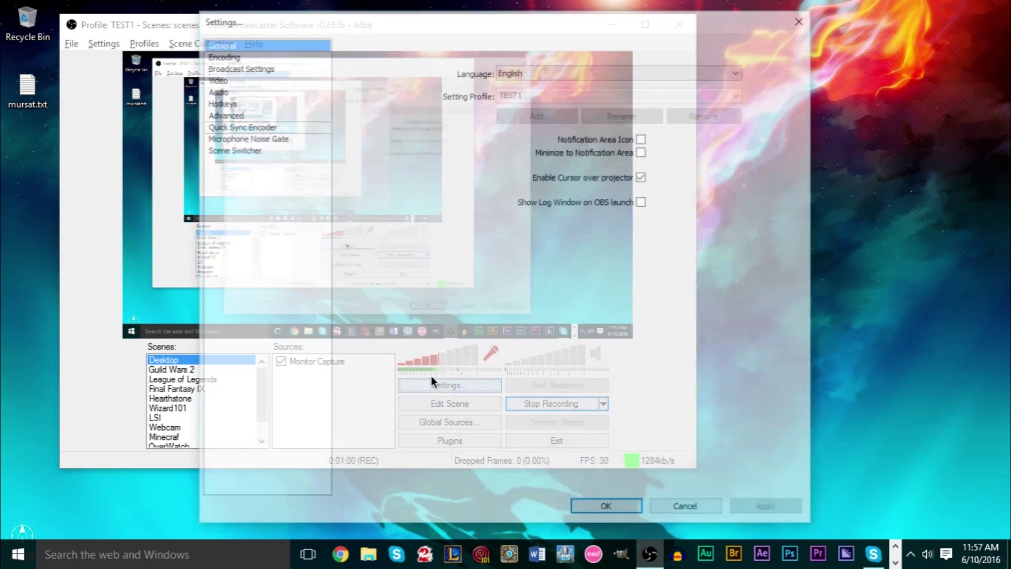
drag(541, 23, 575, 20)
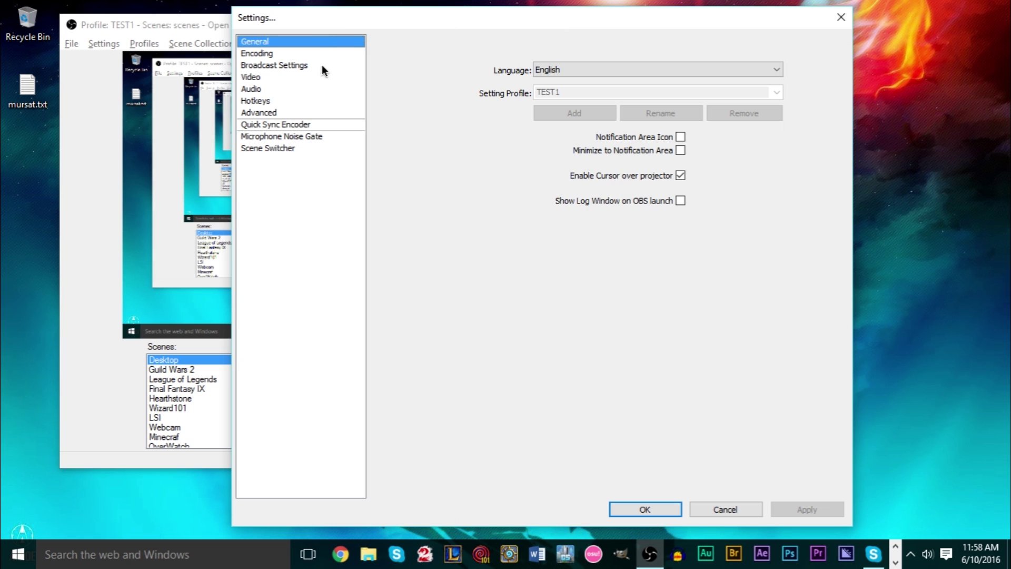
click(304, 55)
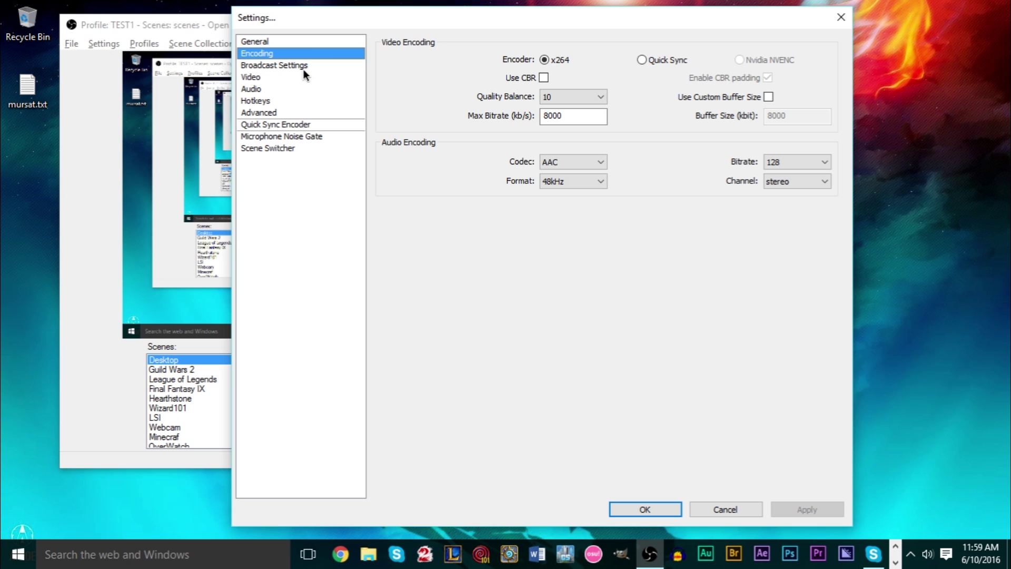
click(998, 418)
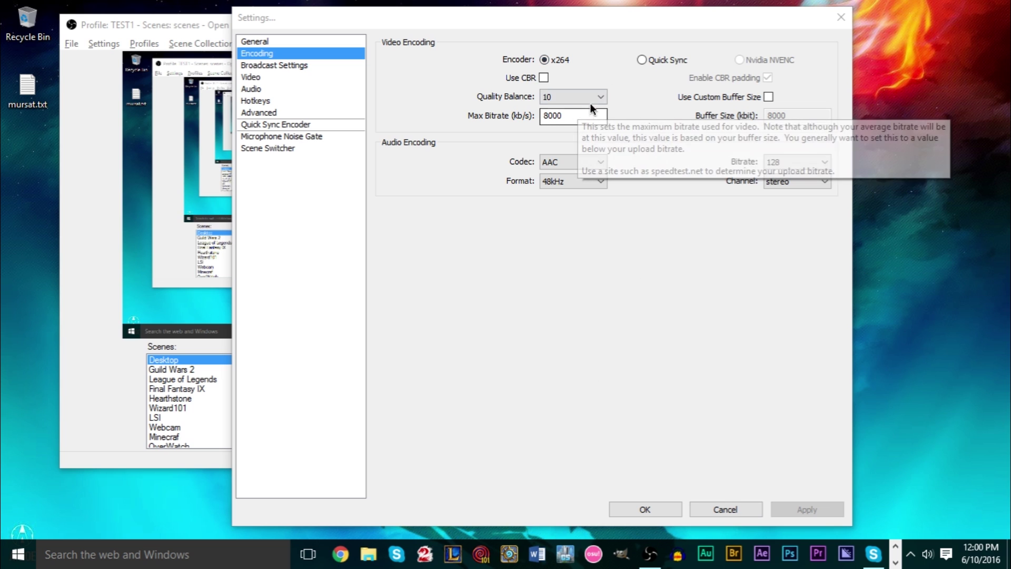
mouse_move(589, 99)
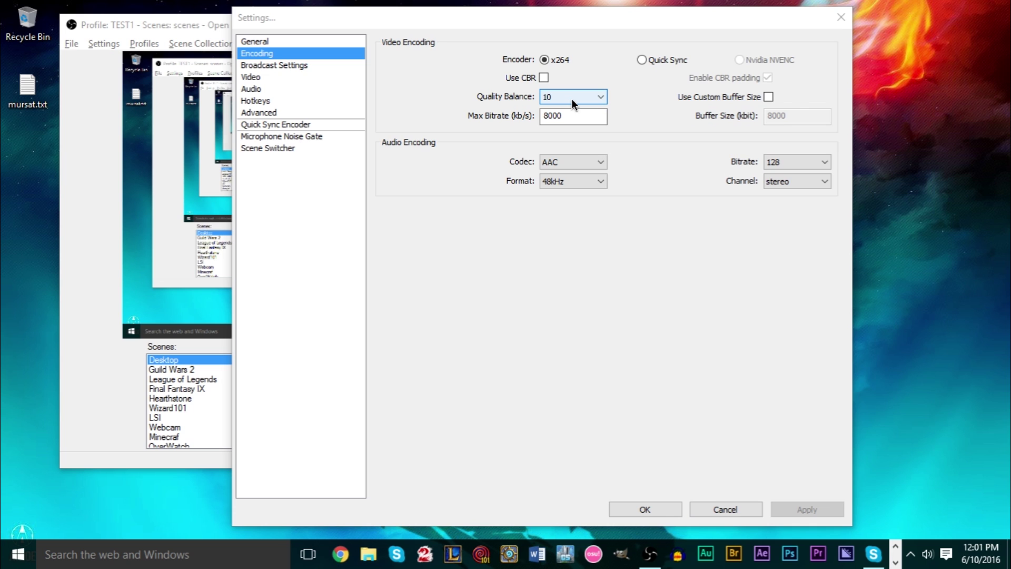
click(571, 99)
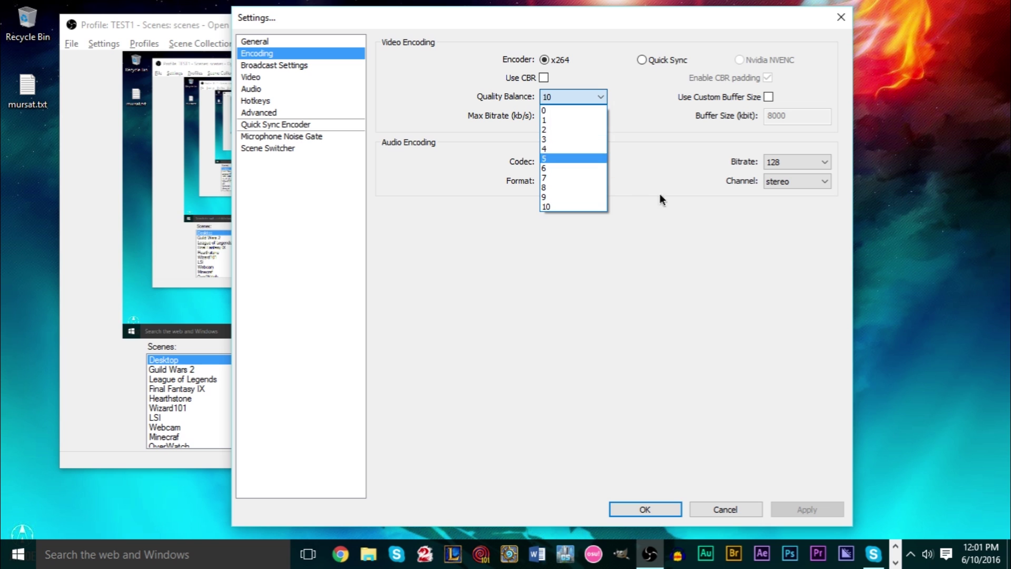
click(672, 210)
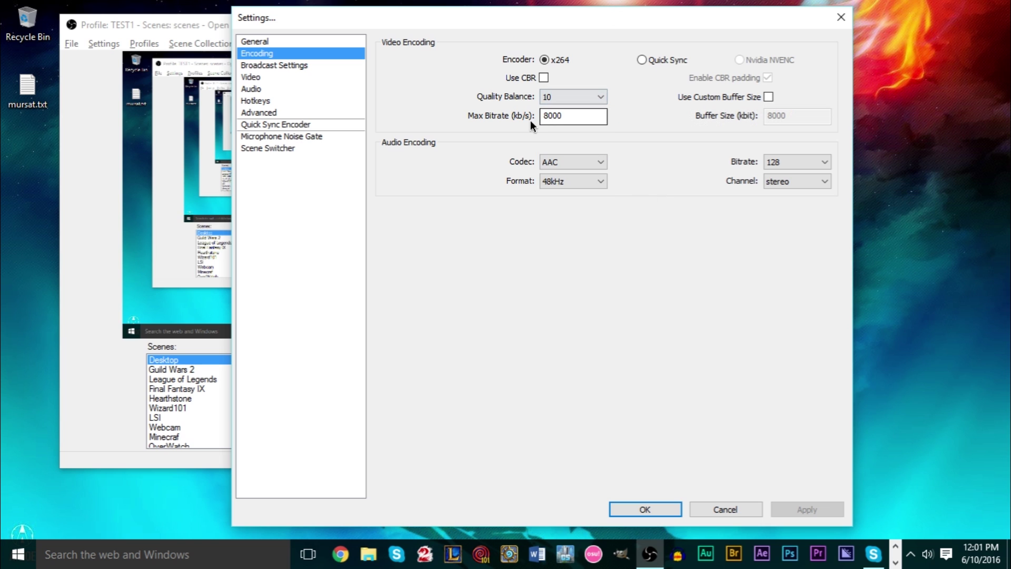
Try the Live Stream broadcast mode with Twitch as the streaming service
click(304, 65)
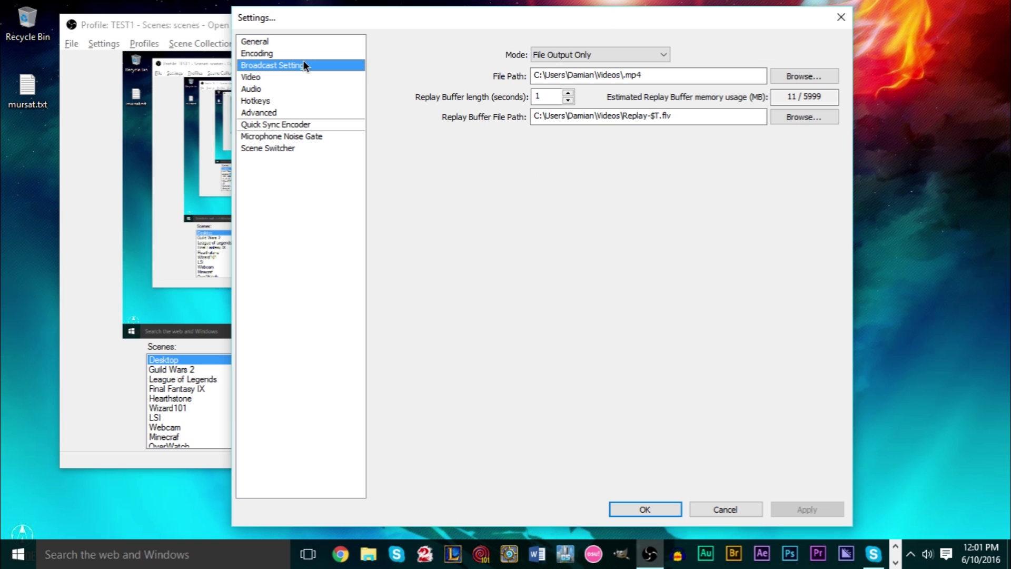
click(558, 56)
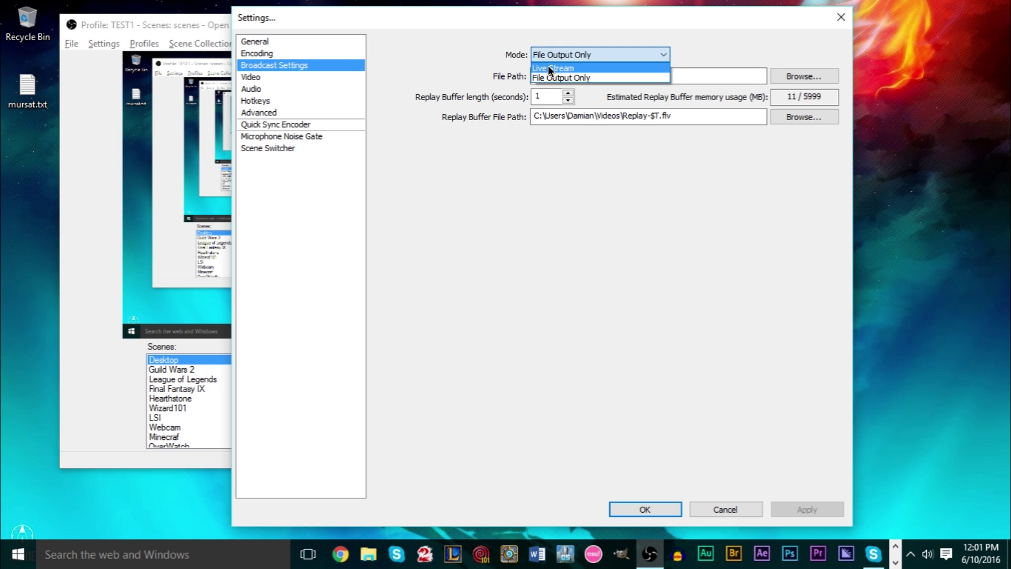
click(548, 67)
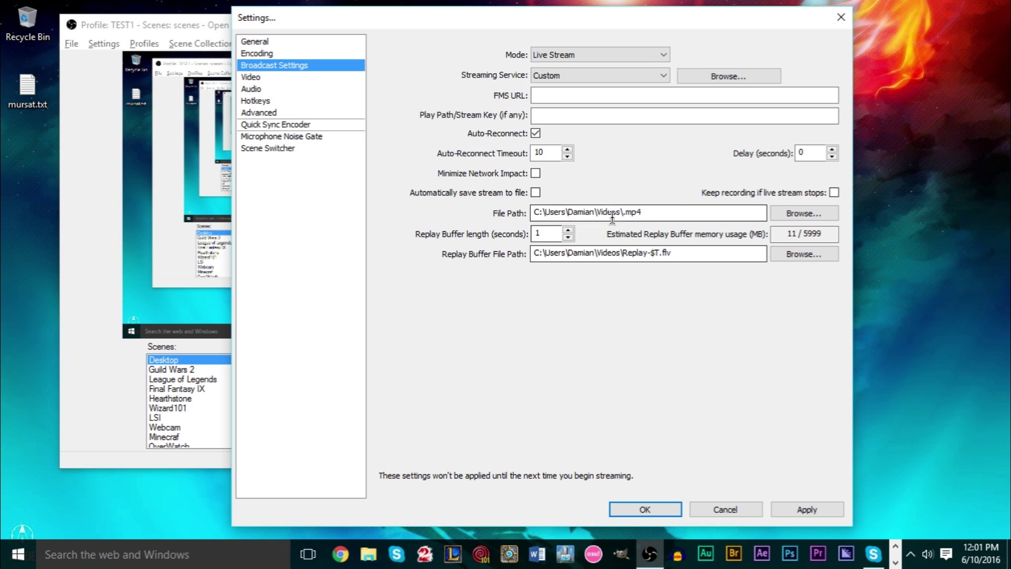
drag(421, 20, 449, 15)
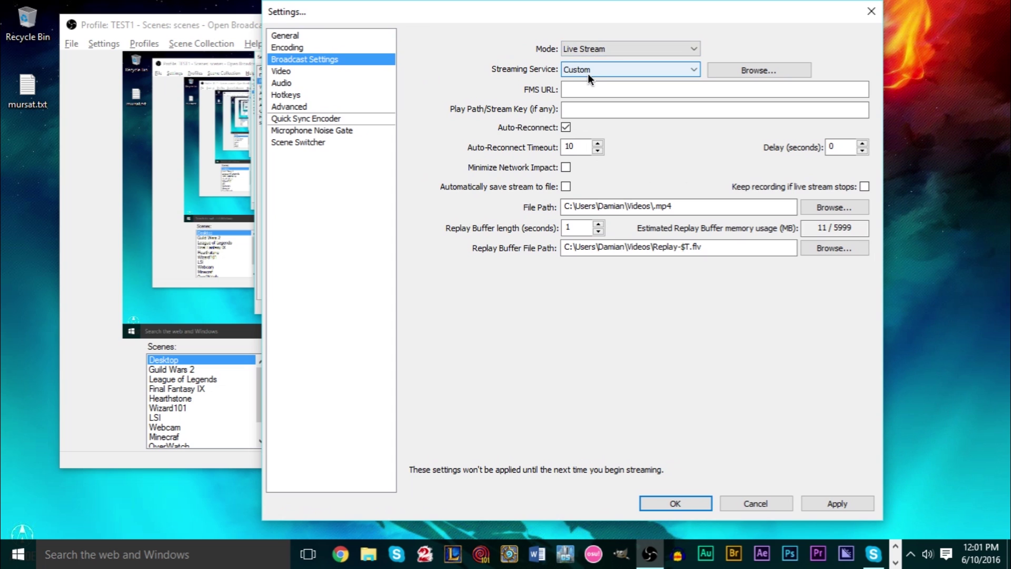
click(596, 69)
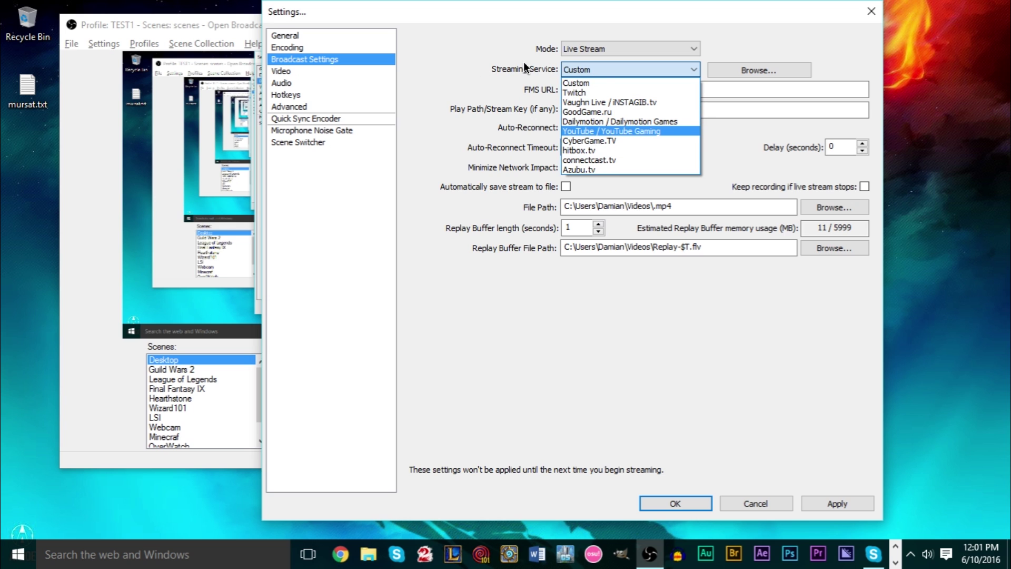
click(608, 92)
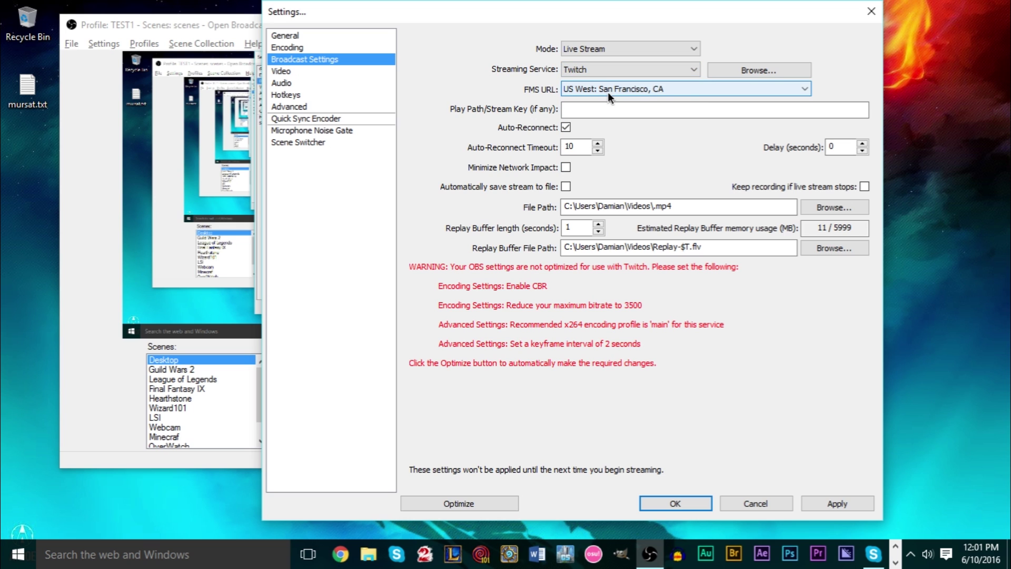
Look through the FMS URL servers offered for Twitch and discard the broadcast changes
click(608, 92)
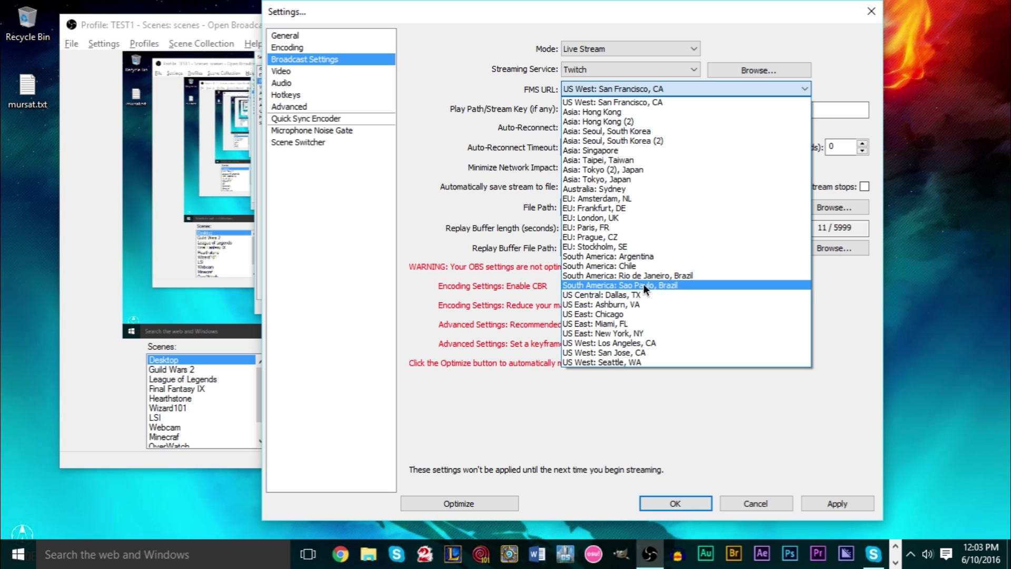
click(629, 430)
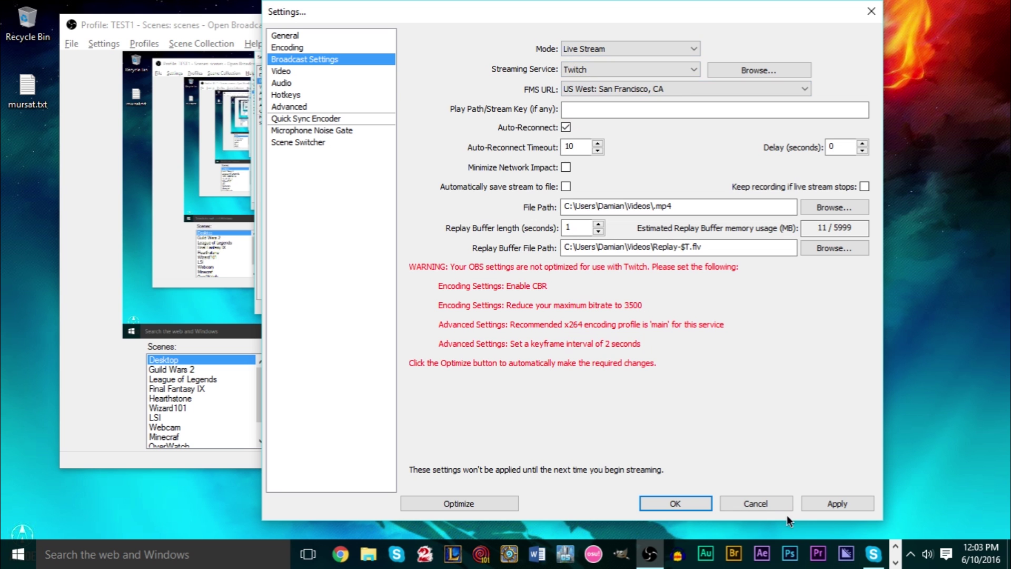
click(750, 503)
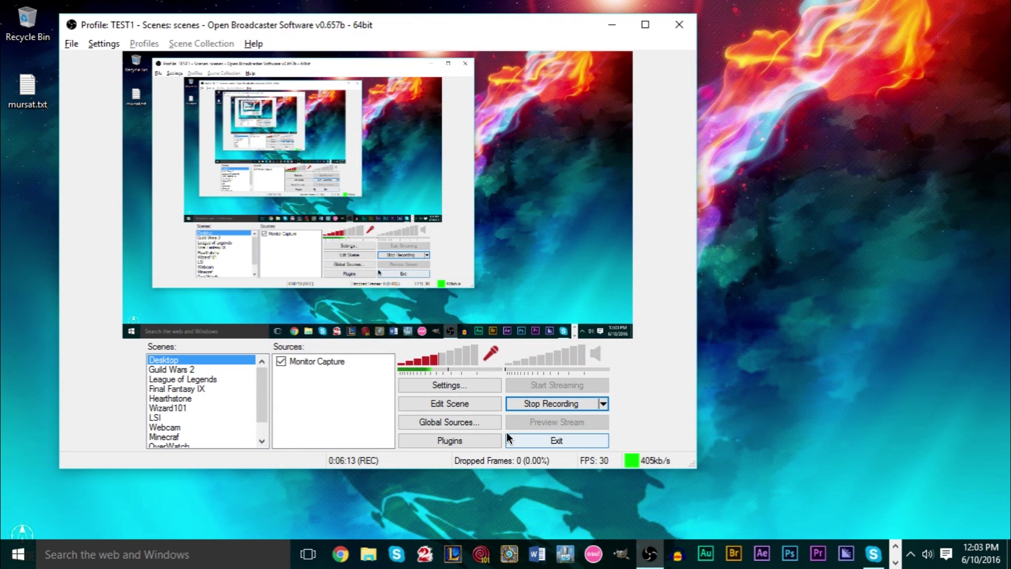
Reopen the settings and examine the video options, including the available resolution downscale choices
click(456, 387)
click(269, 59)
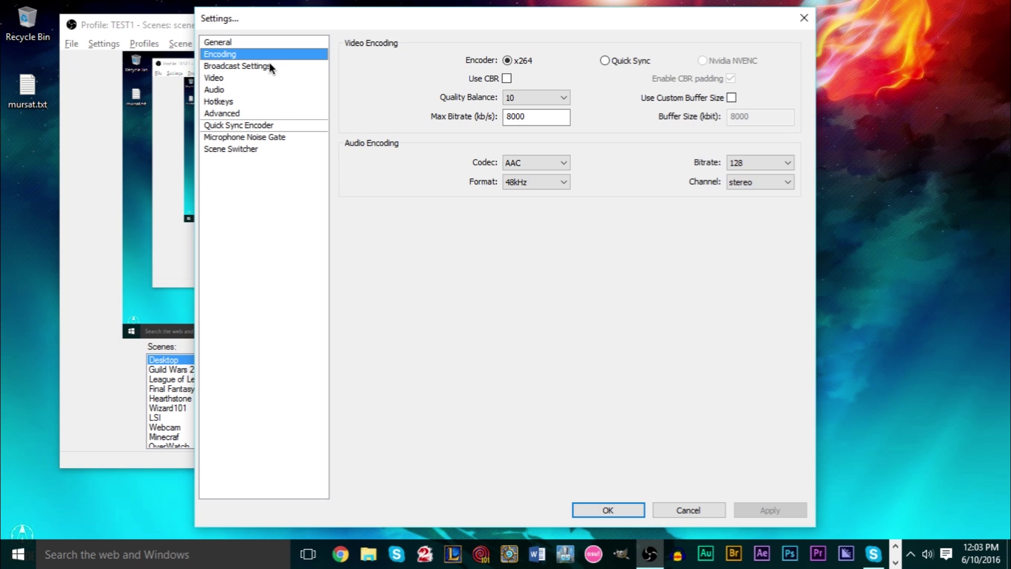
click(270, 67)
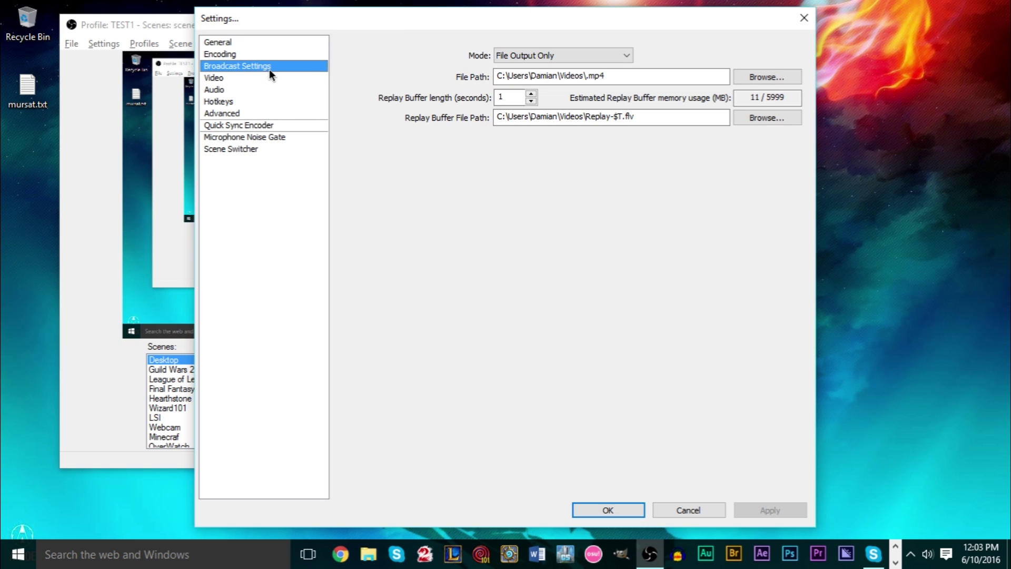
click(268, 88)
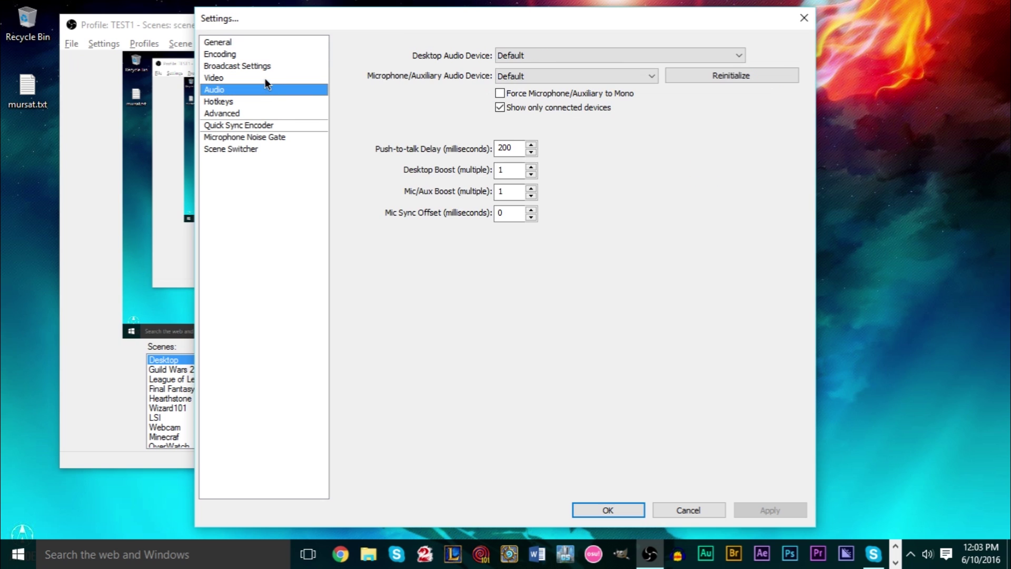
click(267, 80)
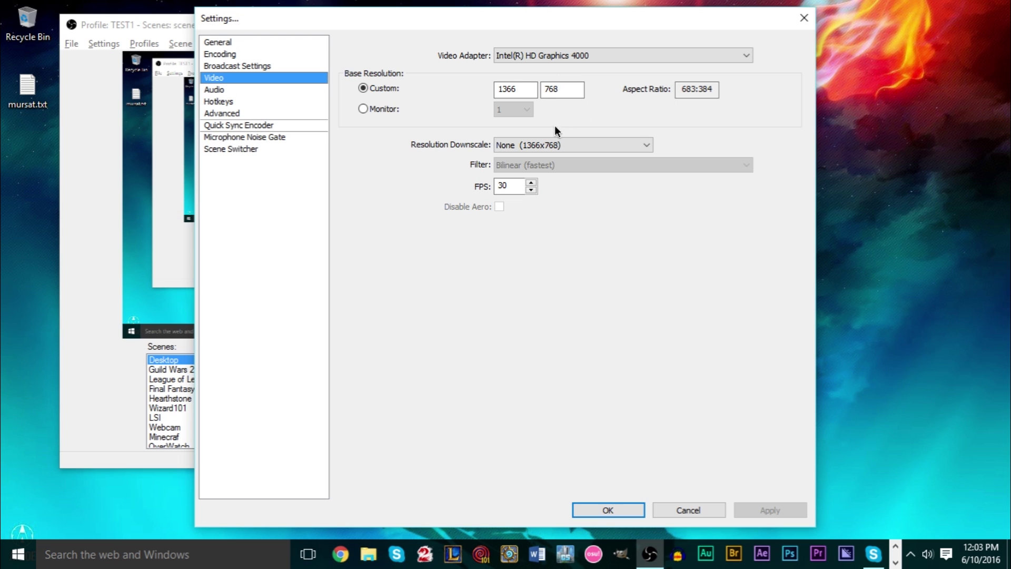
click(545, 145)
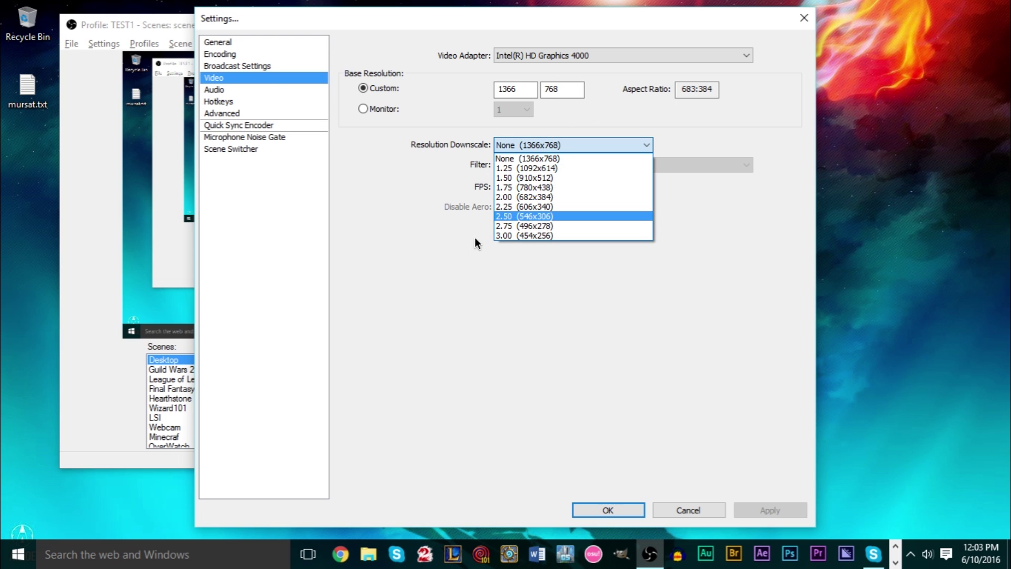
click(405, 191)
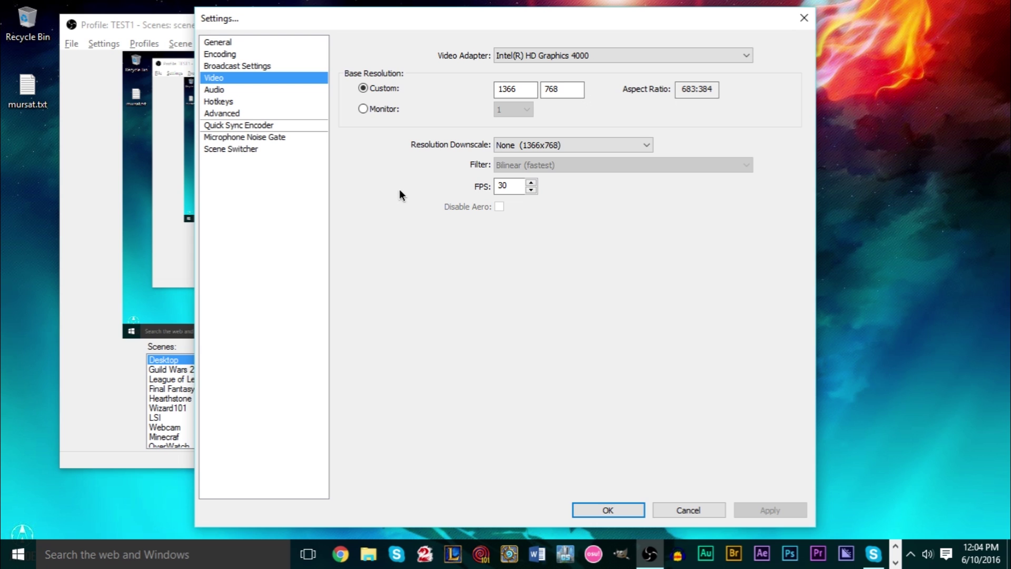
Examine the custom base resolution's width and height and the aspect ratio in the video settings
double_click(518, 91)
click(564, 90)
double_click(564, 89)
drag(528, 91, 495, 92)
double_click(571, 90)
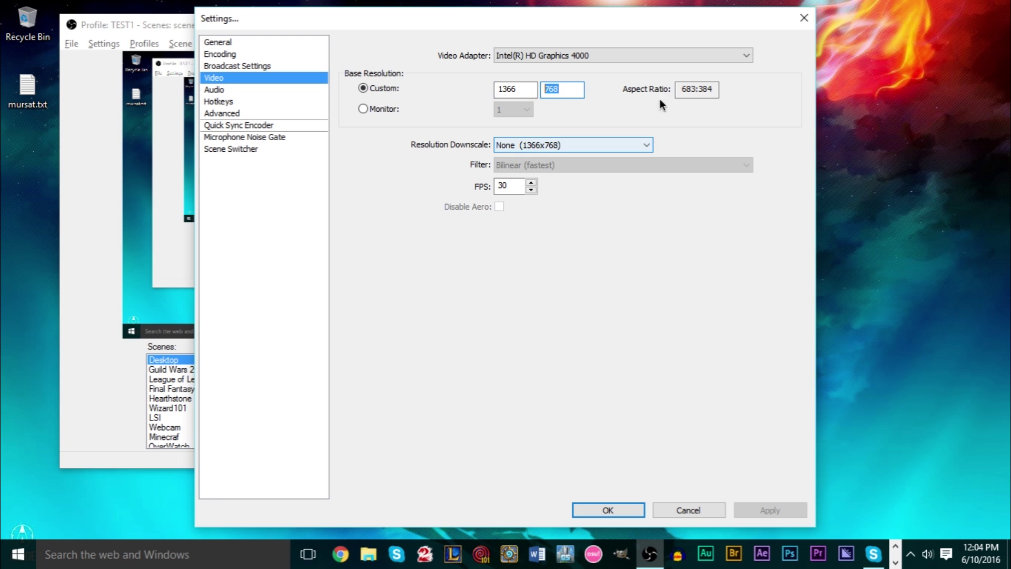
click(683, 90)
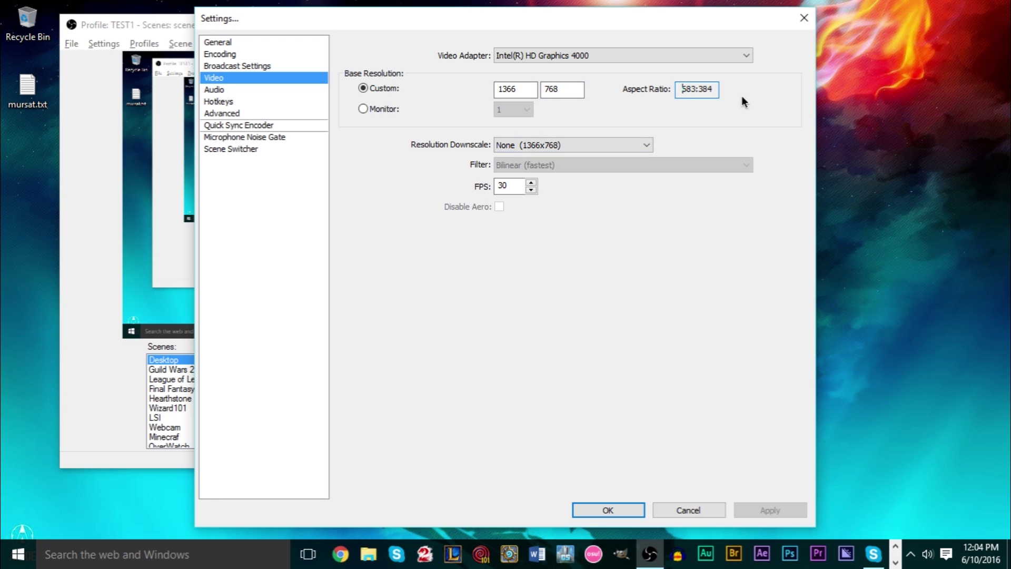
double_click(702, 87)
click(680, 88)
Review the audio and hotkey settings and examine the encoding profile choices in the advanced settings
click(252, 89)
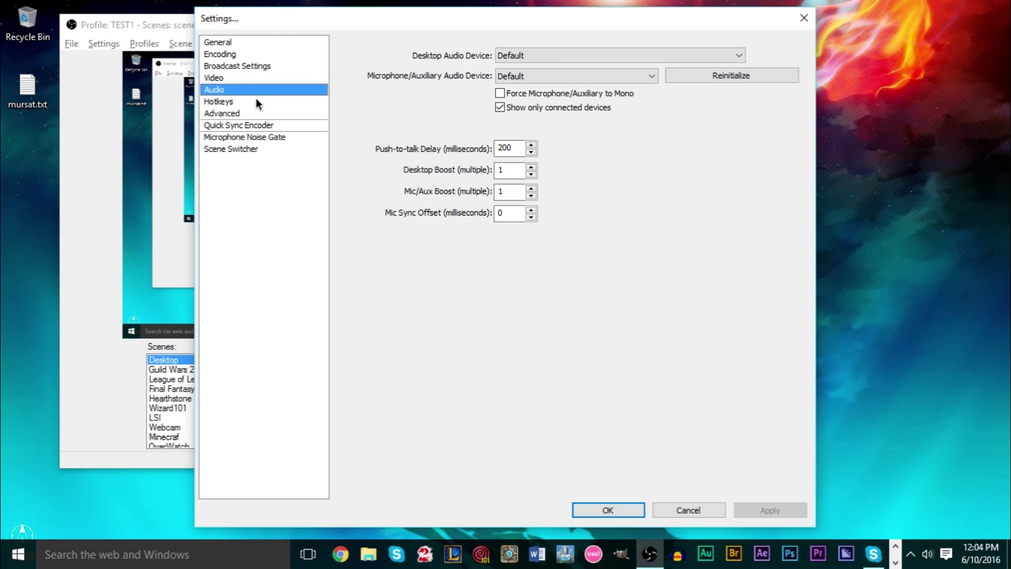
click(256, 99)
click(258, 111)
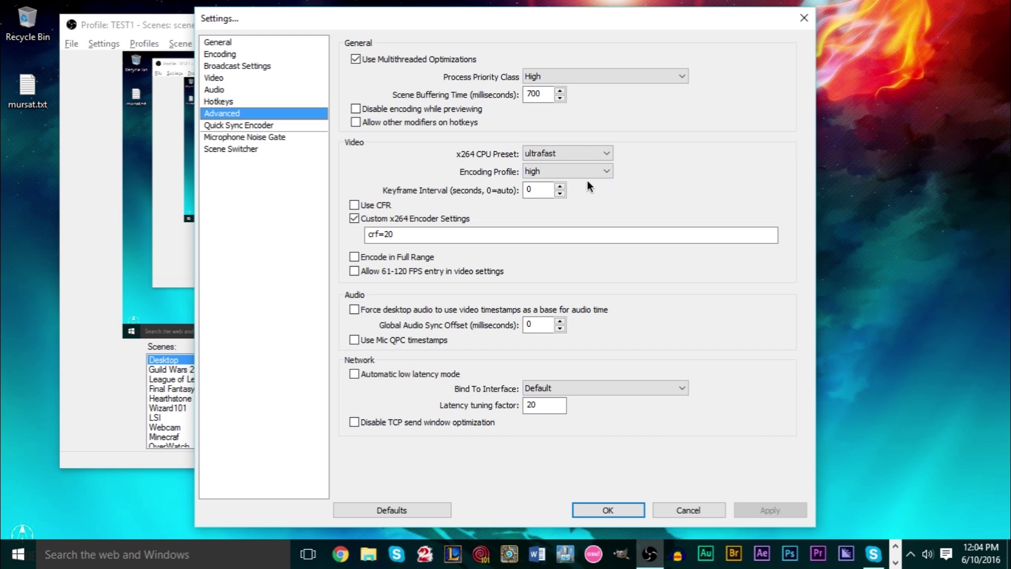
click(542, 169)
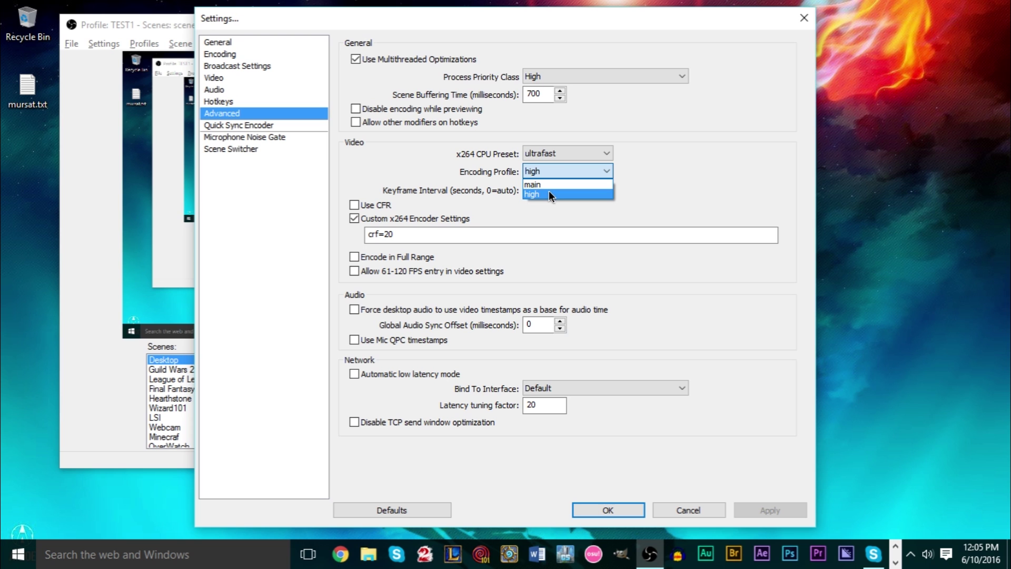
click(690, 193)
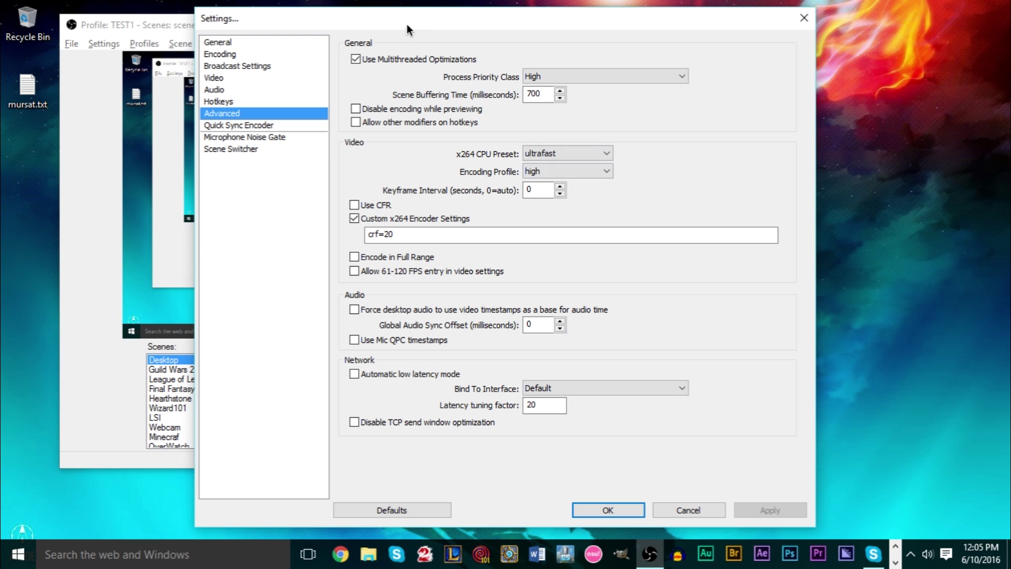
Examine the available x264 CPU presets and their quality guidance in the advanced settings
drag(407, 24, 565, 40)
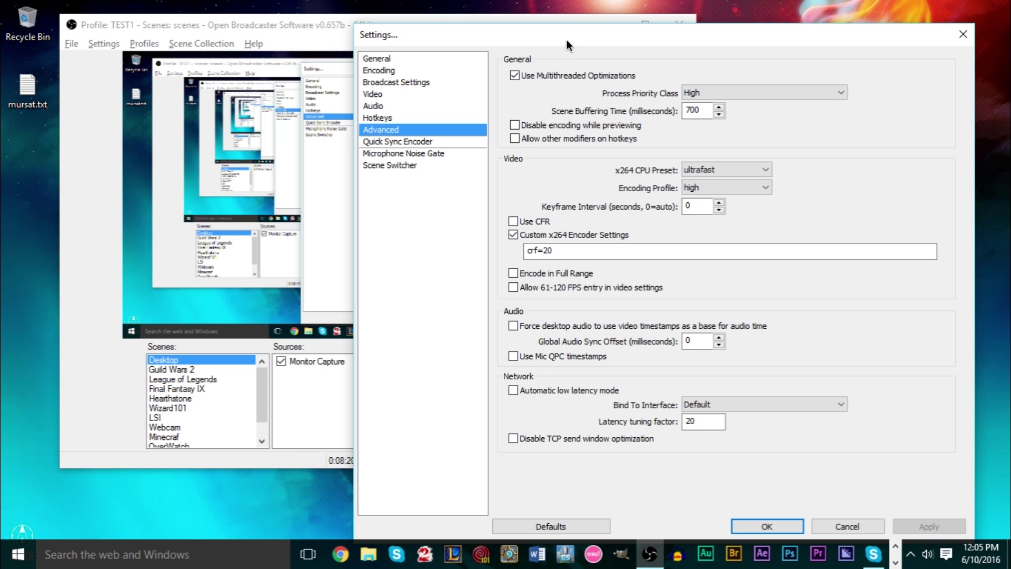
drag(566, 39, 421, 22)
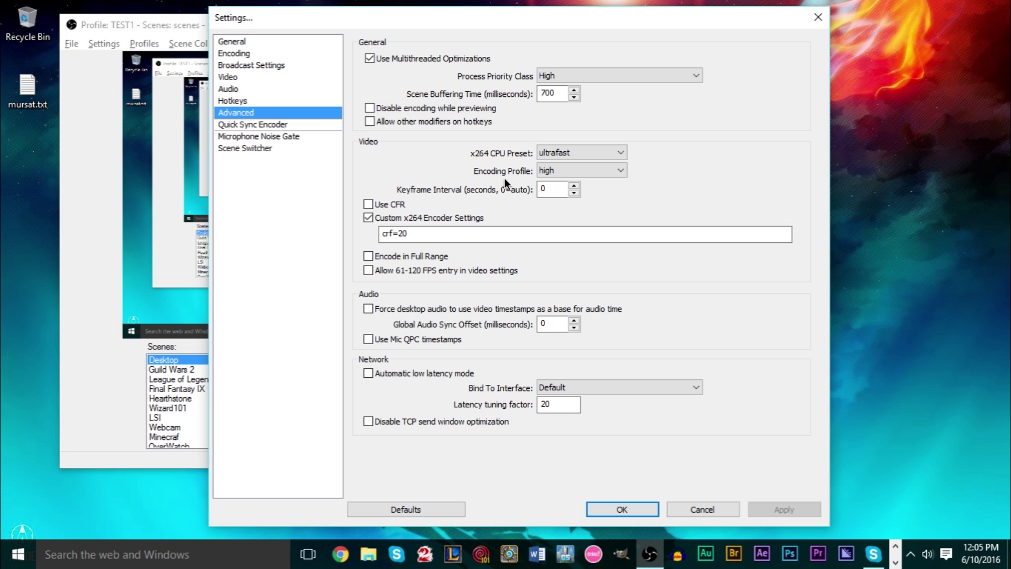
click(548, 155)
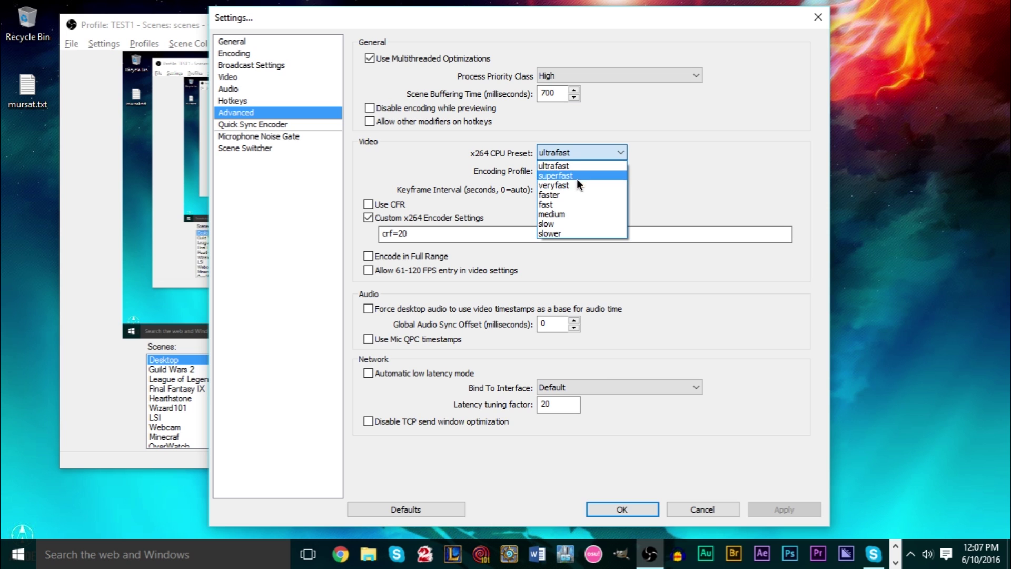
click(710, 163)
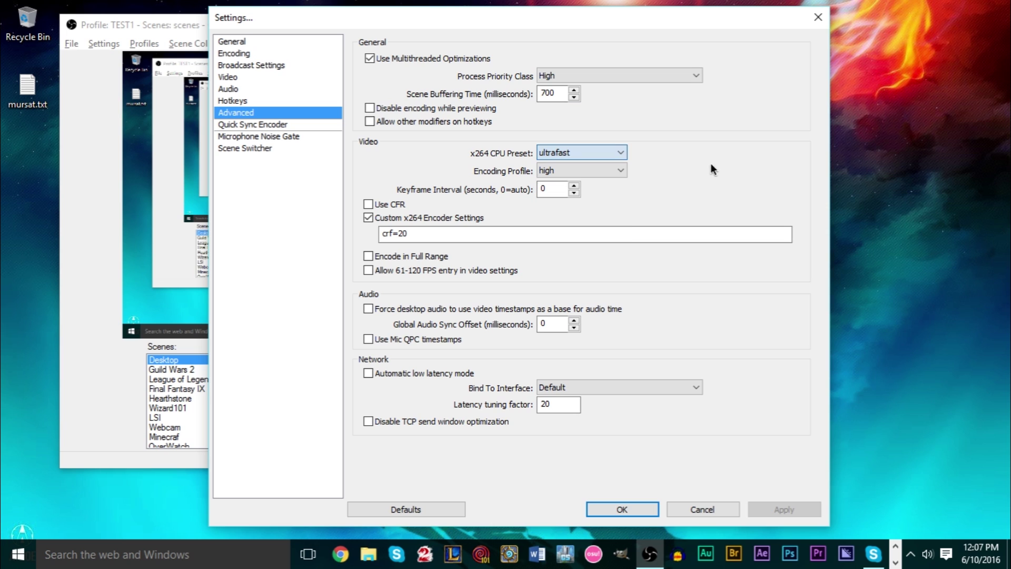
mouse_move(591, 149)
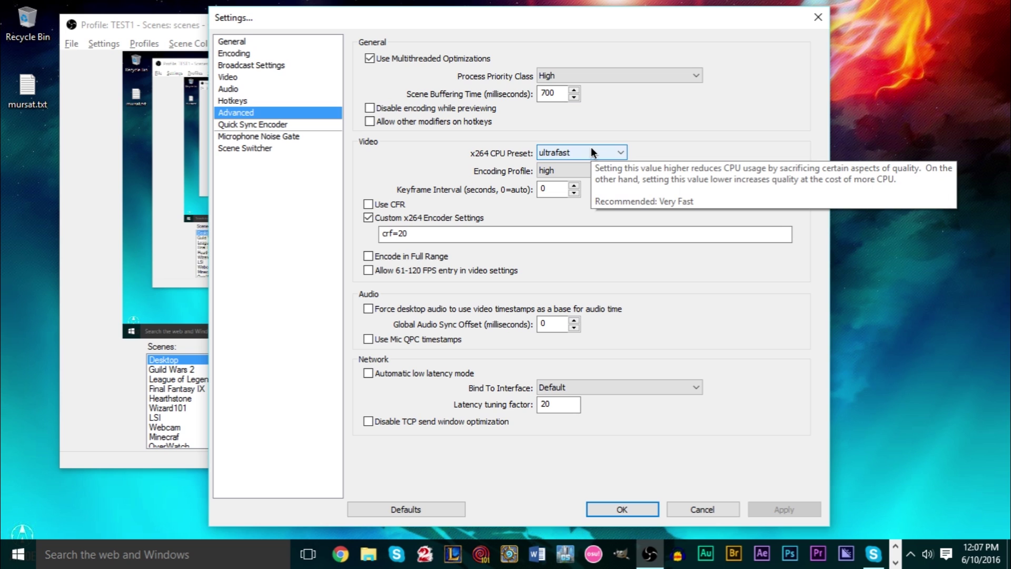
Inspect the custom x264 encoder parameter, recheck the encoding settings, and close the settings
mouse_move(442, 239)
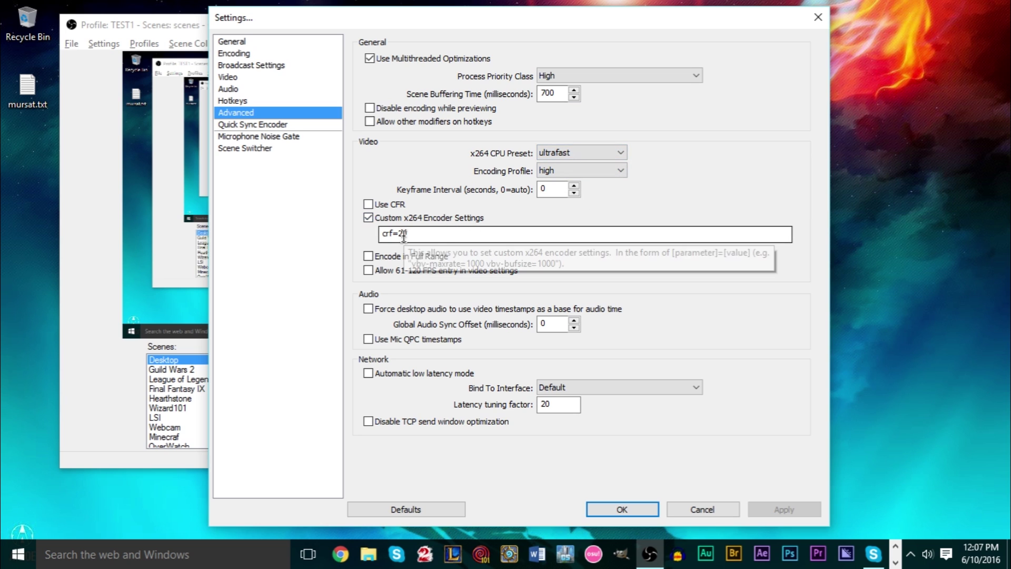
drag(443, 233, 365, 235)
click(417, 232)
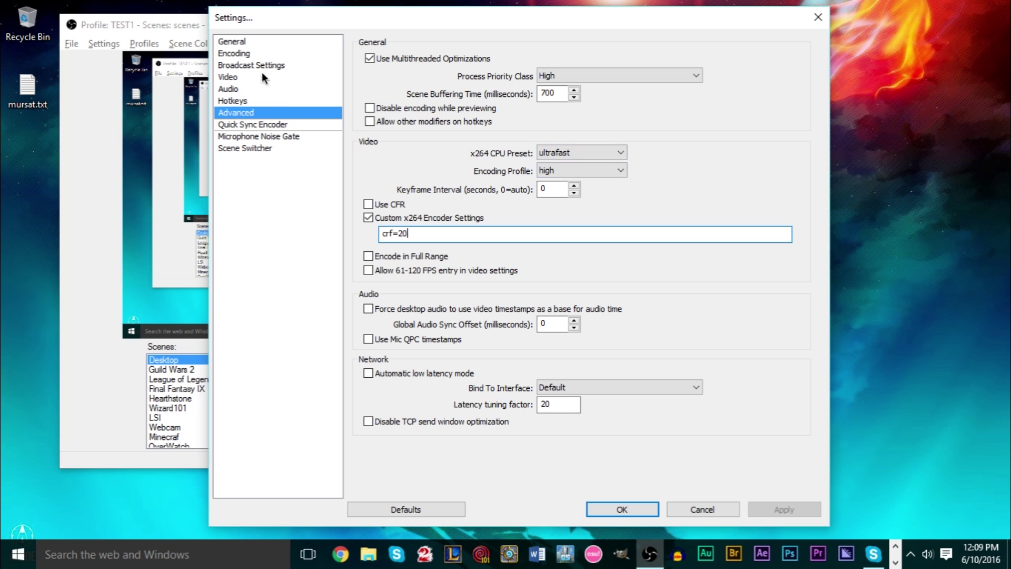
click(258, 54)
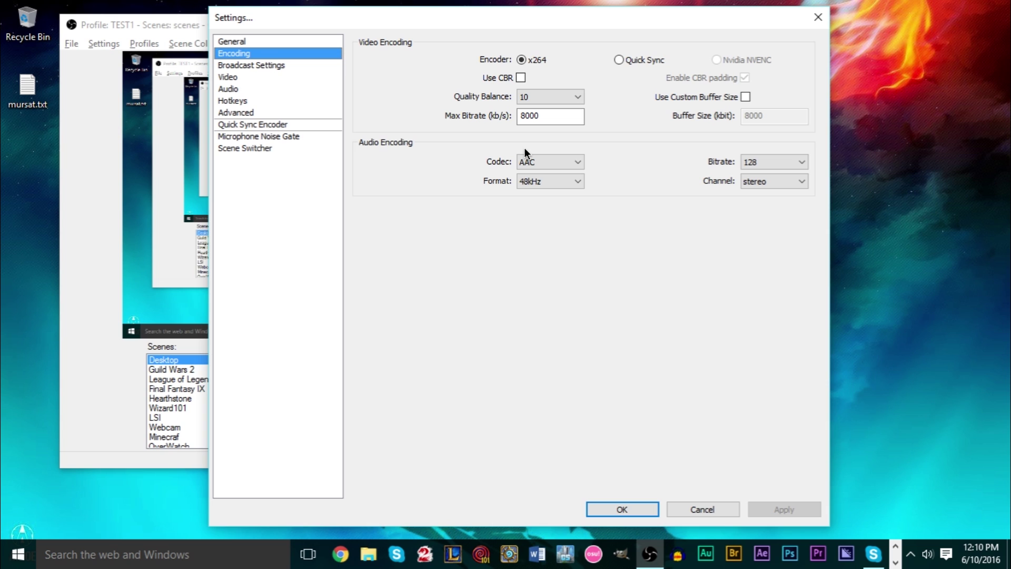
click(822, 20)
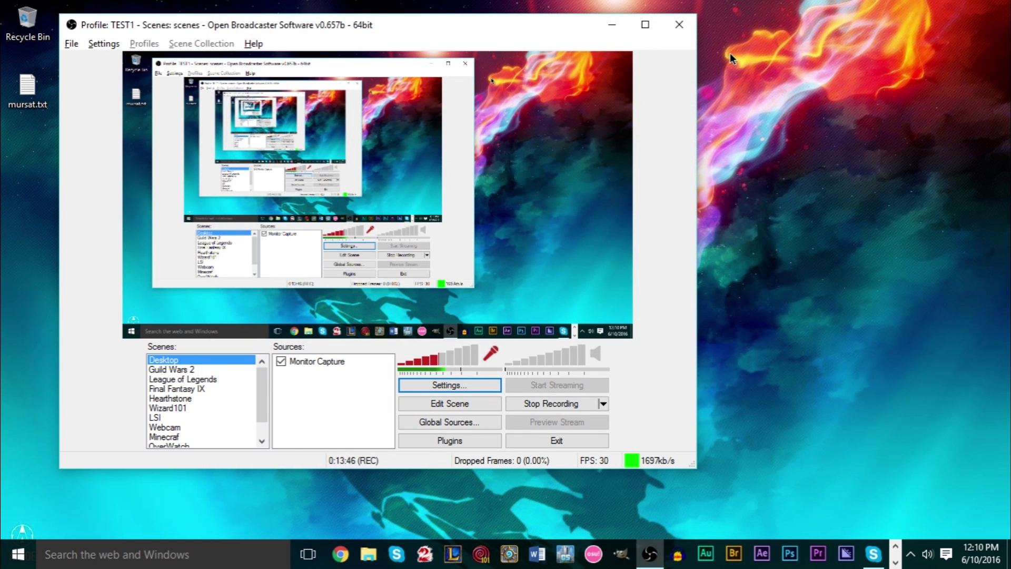